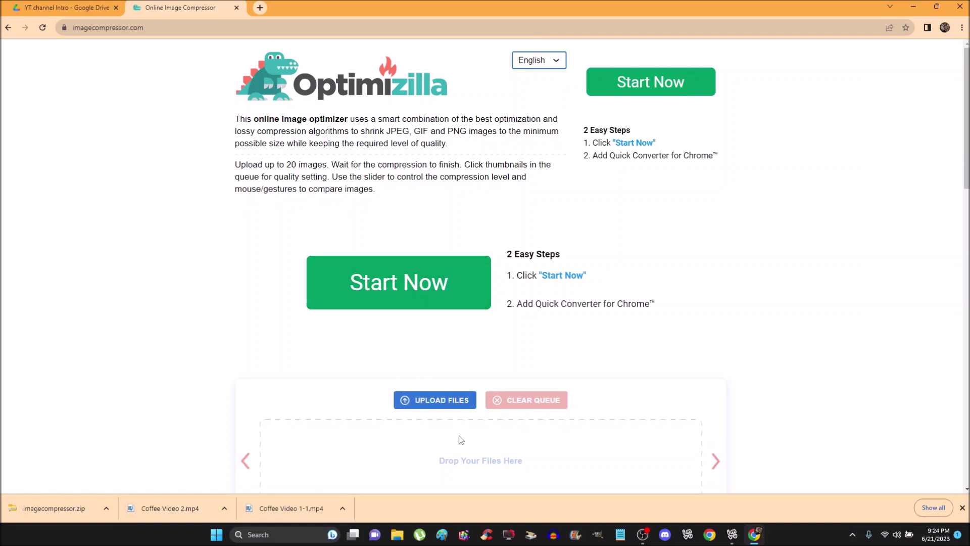
Upload 0_t_11.jpg, 0_t_16.jpg and 0_t_29.jpg to Optimizilla's compression queue
{"action": "left_click", "coordinate": [420, 403]}
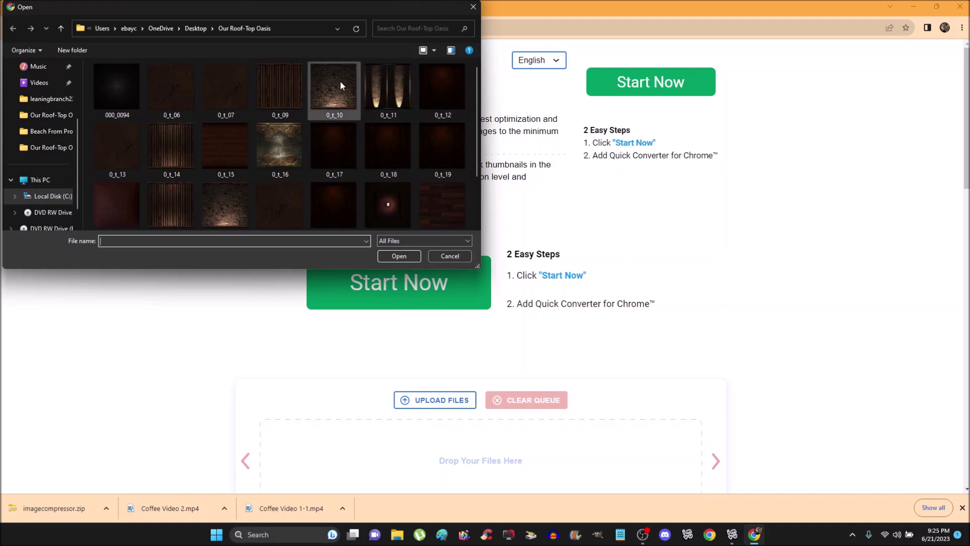
{"action": "double_click", "coordinate": [385, 82]}
{"action": "left_click", "coordinate": [435, 400]}
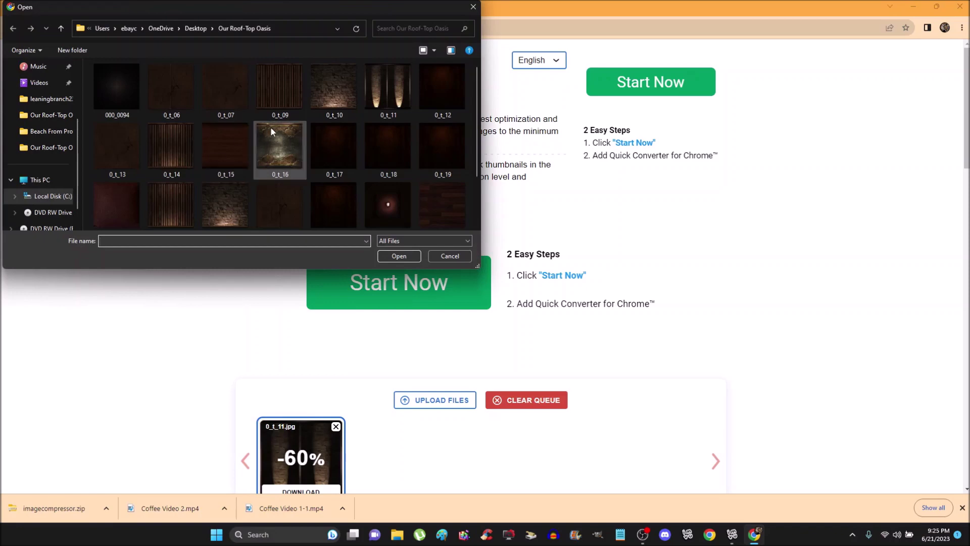
{"action": "double_click", "coordinate": [285, 151]}
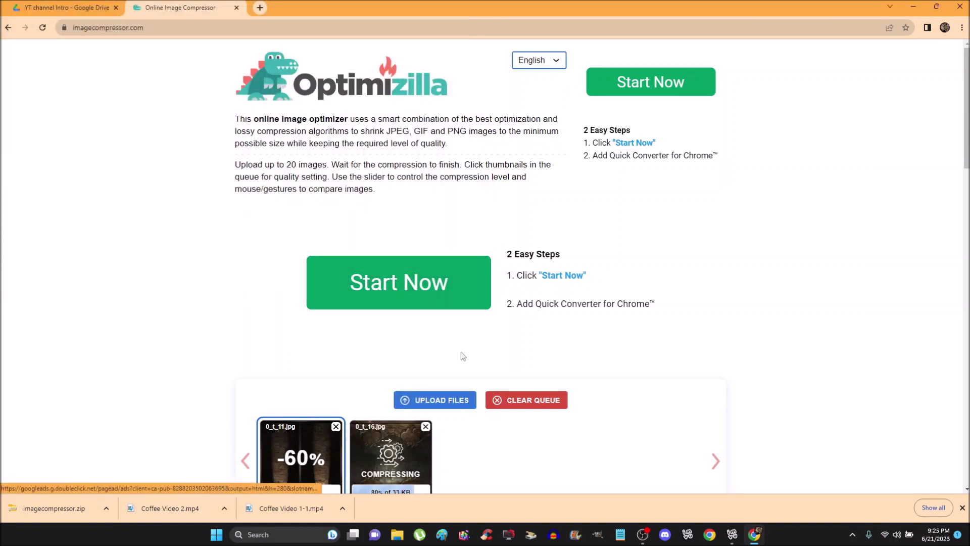
{"action": "left_click", "coordinate": [447, 399]}
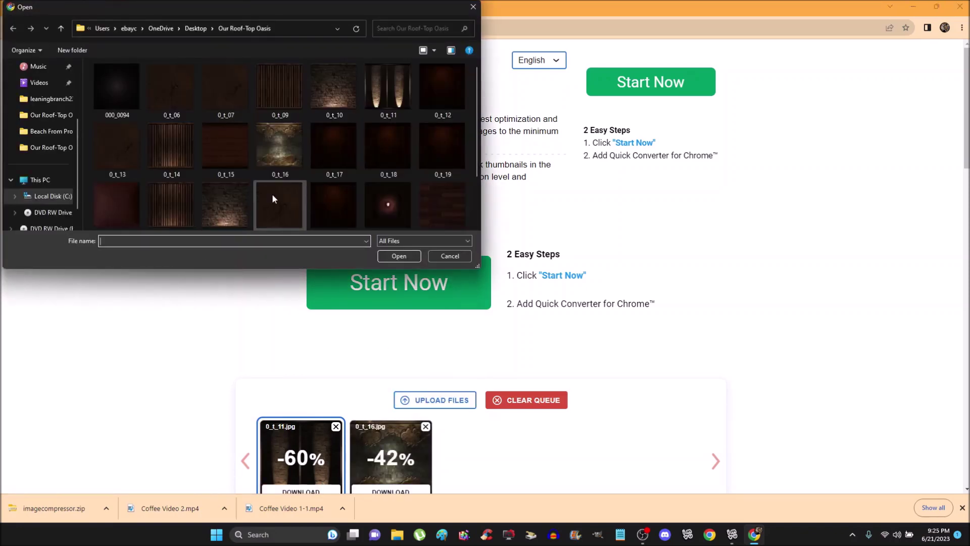
{"action": "scroll", "coordinate": [272, 197], "scroll_direction": "down", "scroll_amount": 1}
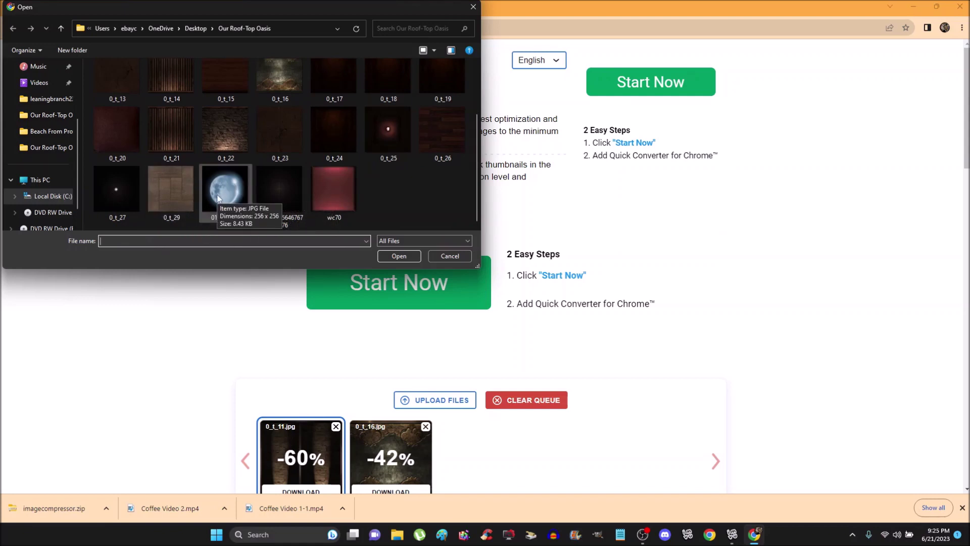
{"action": "double_click", "coordinate": [175, 185]}
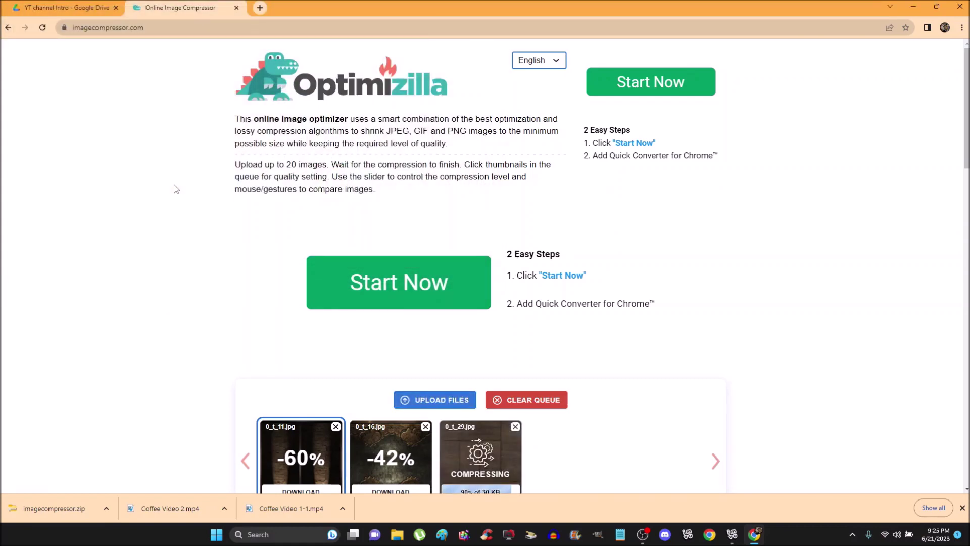
{"action": "scroll", "coordinate": [600, 155], "scroll_direction": "down", "scroll_amount": 5}
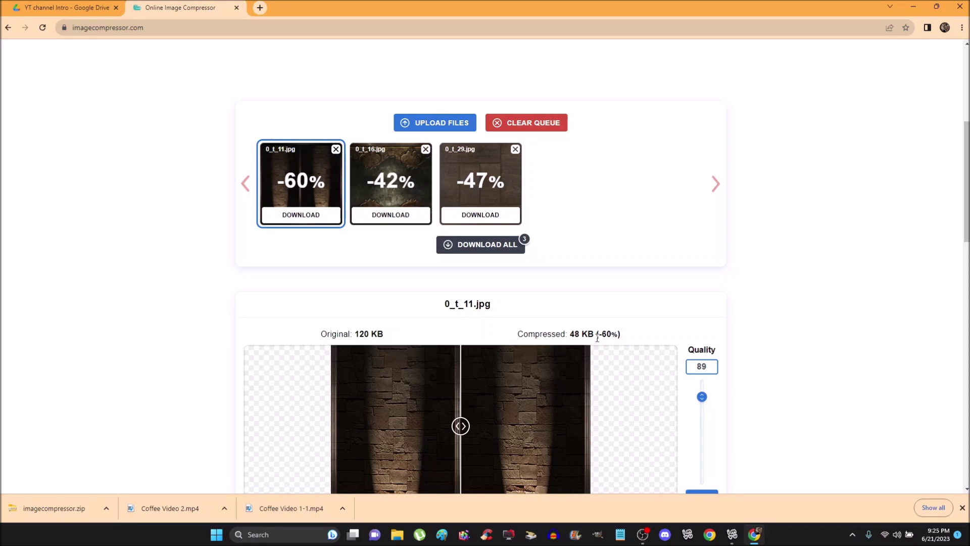
{"action": "scroll", "coordinate": [744, 251], "scroll_direction": "down", "scroll_amount": 2}
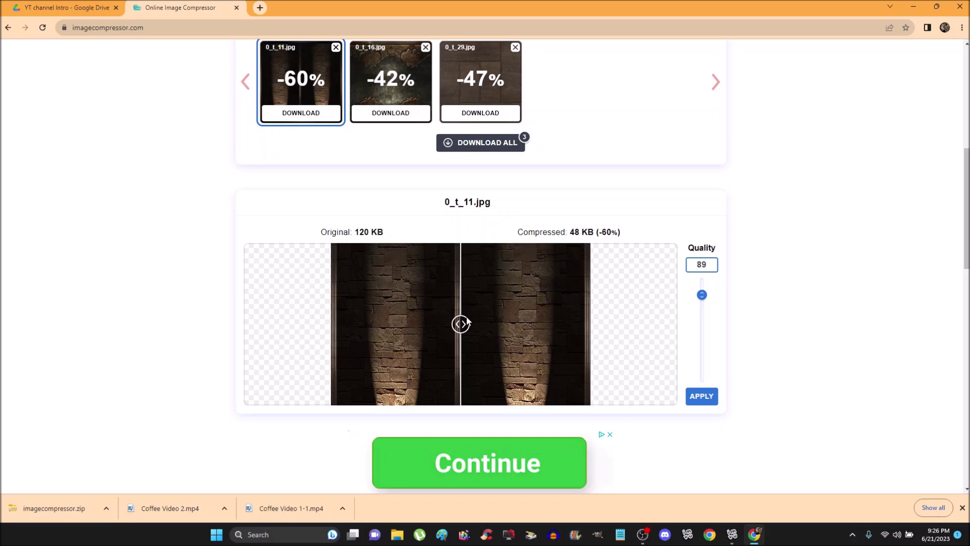
{"action": "left_click_drag", "start_coordinate": [460, 324], "coordinate": [339, 324]}
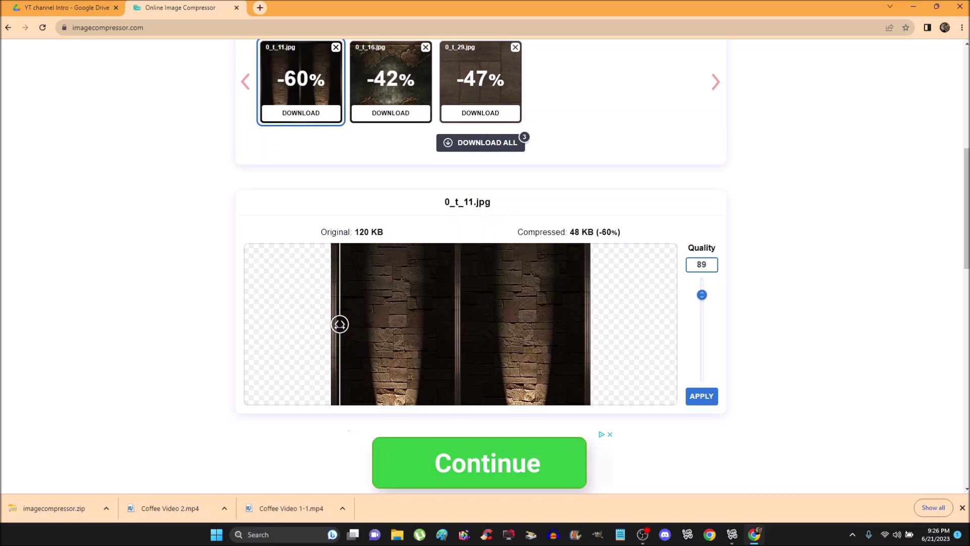
{"action": "left_click_drag", "start_coordinate": [340, 324], "coordinate": [455, 324]}
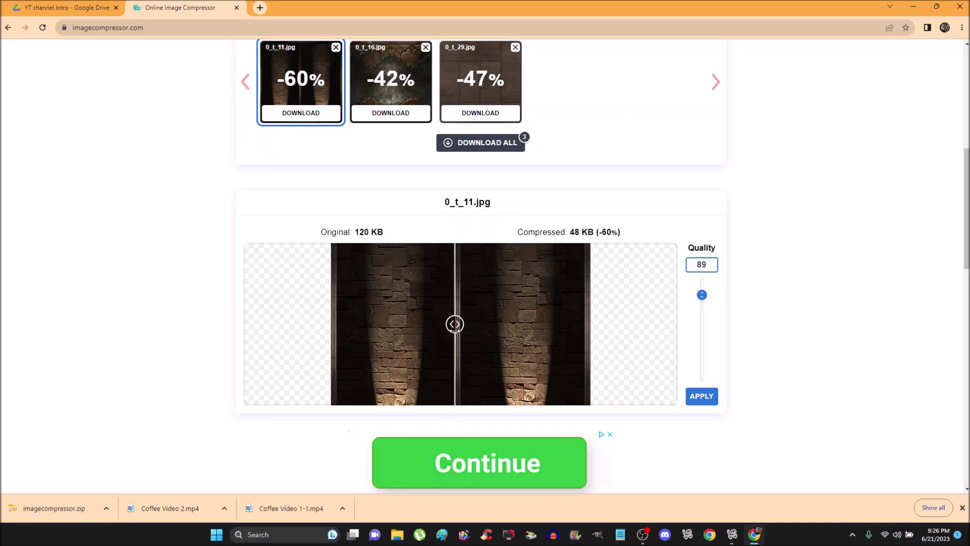
{"action": "double_click", "coordinate": [703, 266]}
Set 0_t_11.jpg's quality to 40, shrinking it under 14 KB (-89%), then select 0_t_16.jpg
{"action": "type", "text": "40"}
{"action": "key", "text": "Page_Down"}
{"action": "key", "text": "Page_Down"}
{"action": "key", "text": "Page_Down"}
{"action": "key", "text": "Page_Down"}
{"action": "key", "text": "Page_Down"}
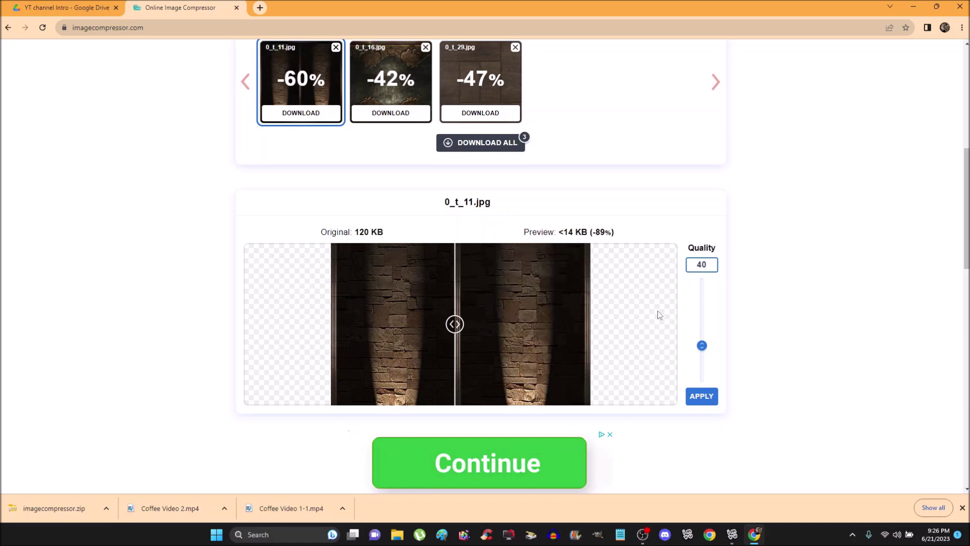
{"action": "left_click", "coordinate": [380, 64]}
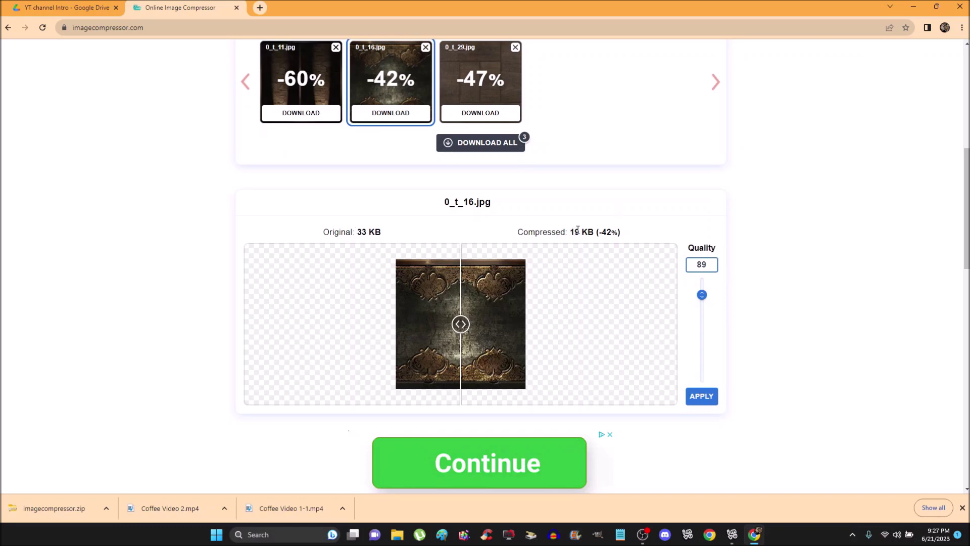
Set 0_t_16.jpg's quality to 40, shrinking it under 6 KB (-83%), then select 0_t_29.jpg
{"action": "double_click", "coordinate": [702, 265]}
{"action": "type", "text": "40"}
{"action": "key", "text": "Return"}
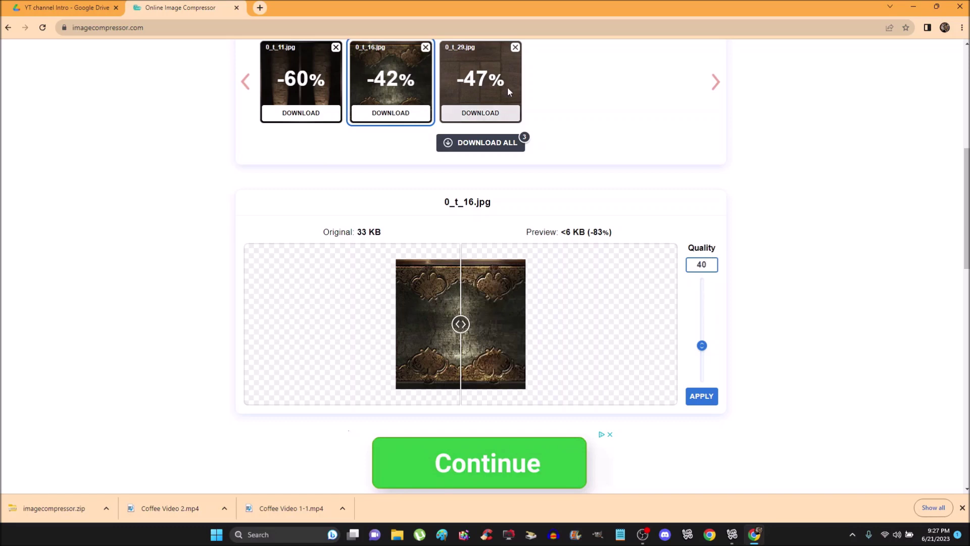
{"action": "left_click", "coordinate": [491, 74]}
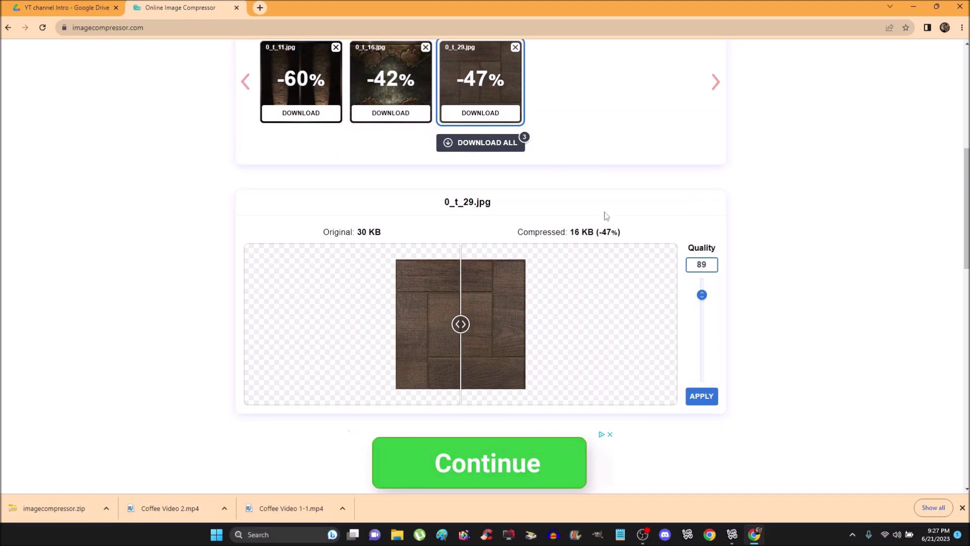
Set 0_t_29.jpg's quality to 40 and download all three as imagecompressor (1).zip
{"action": "double_click", "coordinate": [705, 269]}
{"action": "type", "text": "40"}
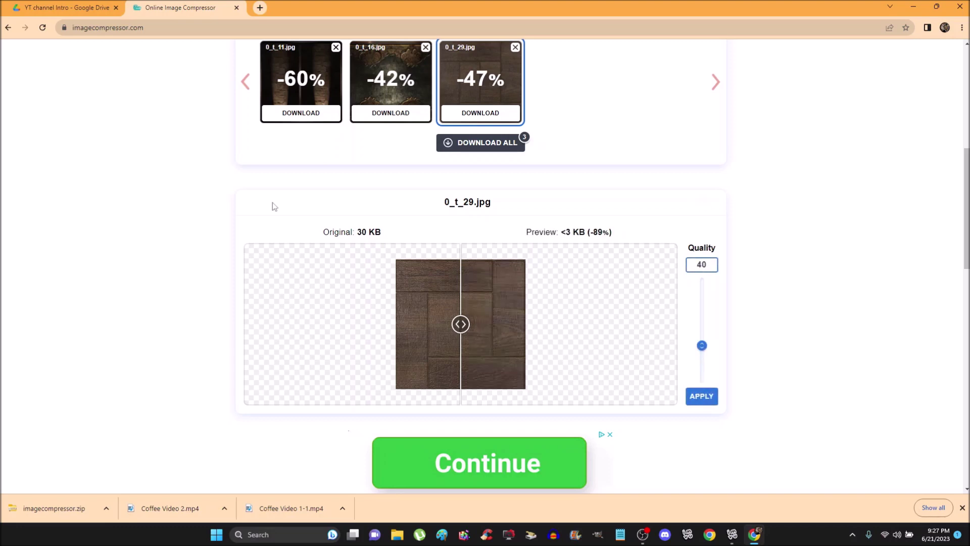
{"action": "left_click", "coordinate": [474, 147]}
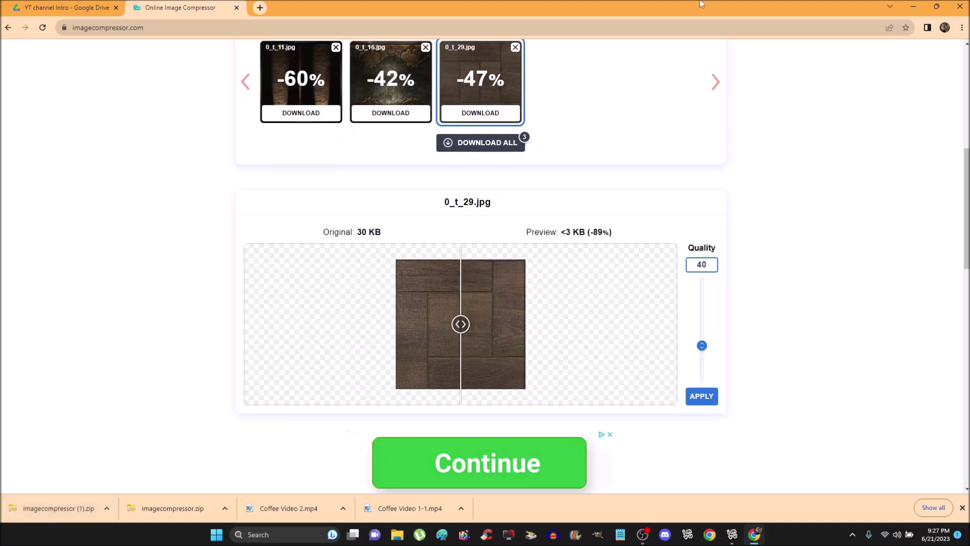
Save imagecompressor (1).zip onto the desktop, with the IMVU and browser windows minimized
{"action": "left_click", "coordinate": [935, 6]}
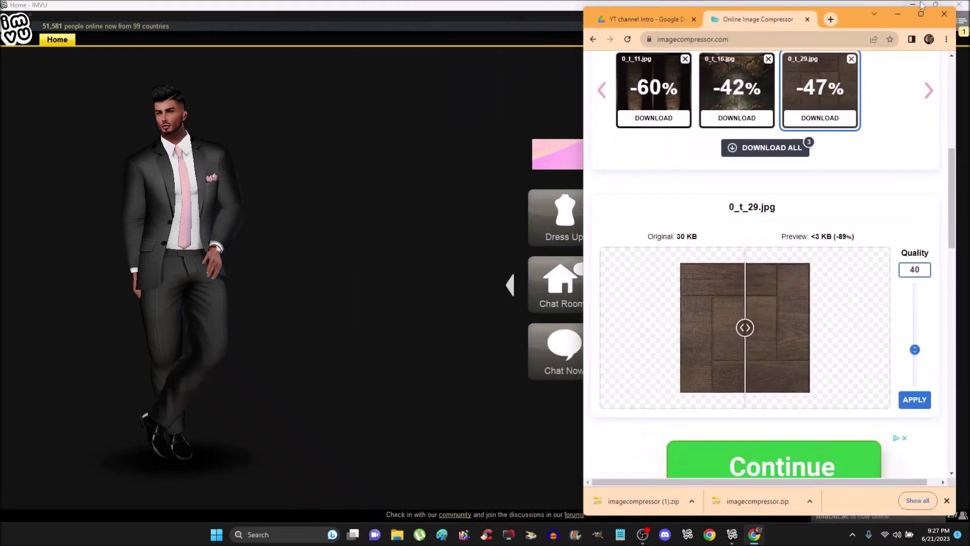
{"action": "left_click", "coordinate": [913, 5]}
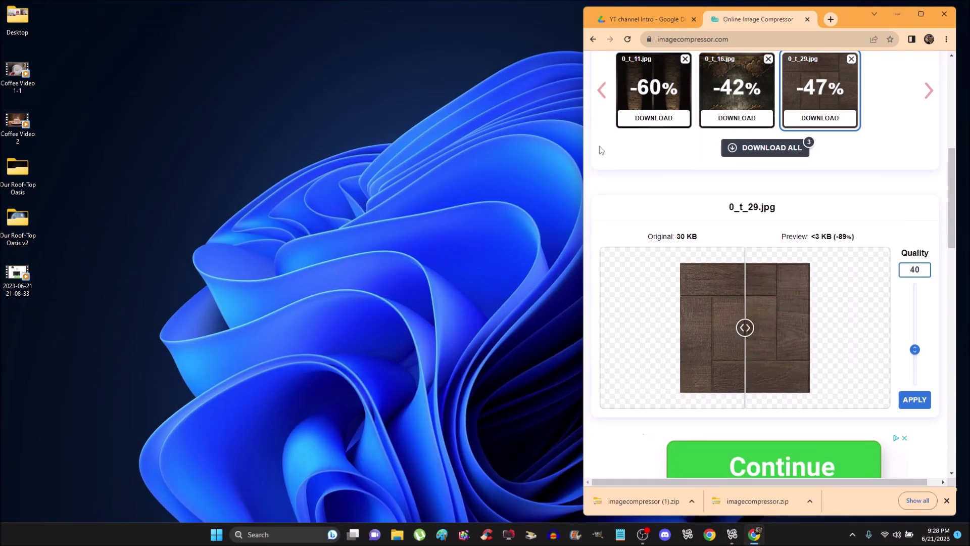
{"action": "left_click_drag", "start_coordinate": [626, 500], "coordinate": [303, 251]}
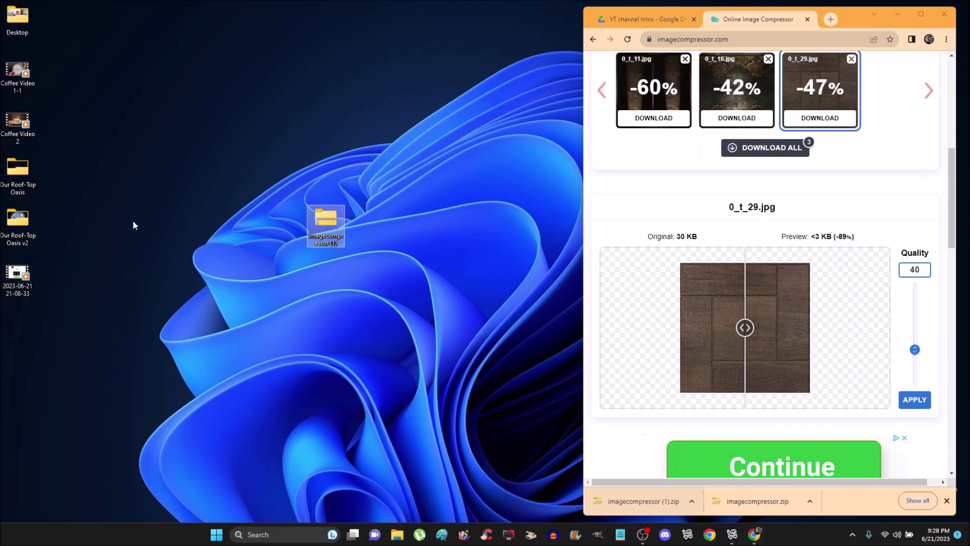
{"action": "left_click_drag", "start_coordinate": [326, 223], "coordinate": [172, 171]}
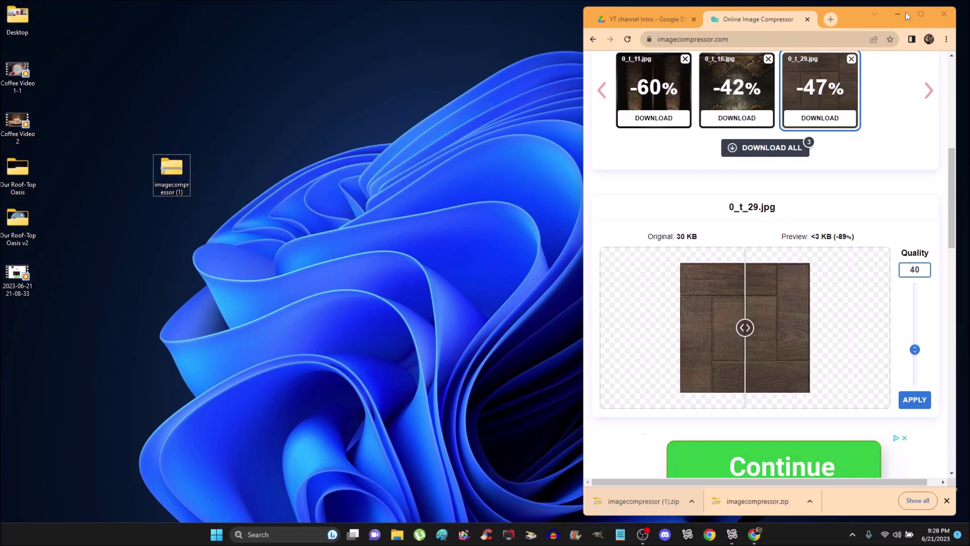
{"action": "left_click", "coordinate": [894, 16]}
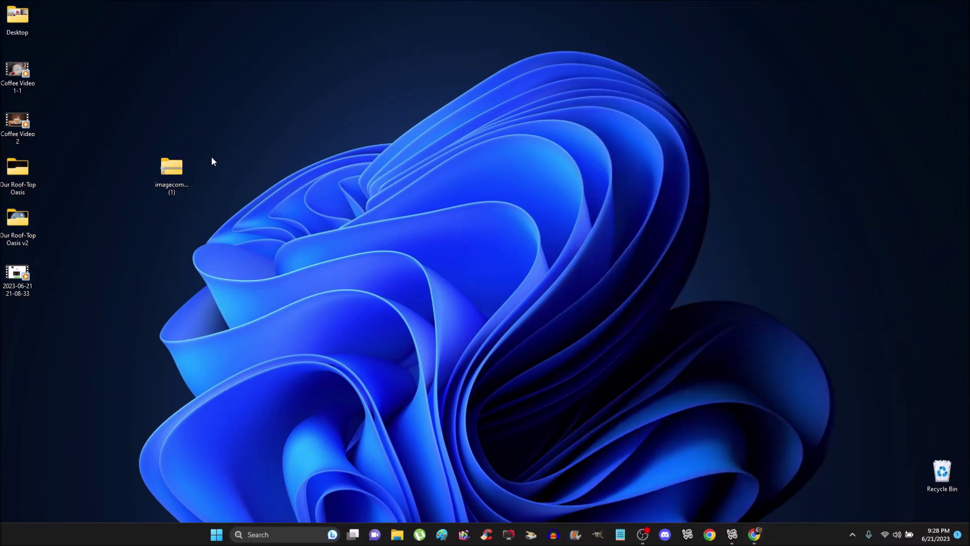
Open the Our Roof-Top Oasis folder and create a new desktop folder named v2
{"action": "double_click", "coordinate": [22, 176]}
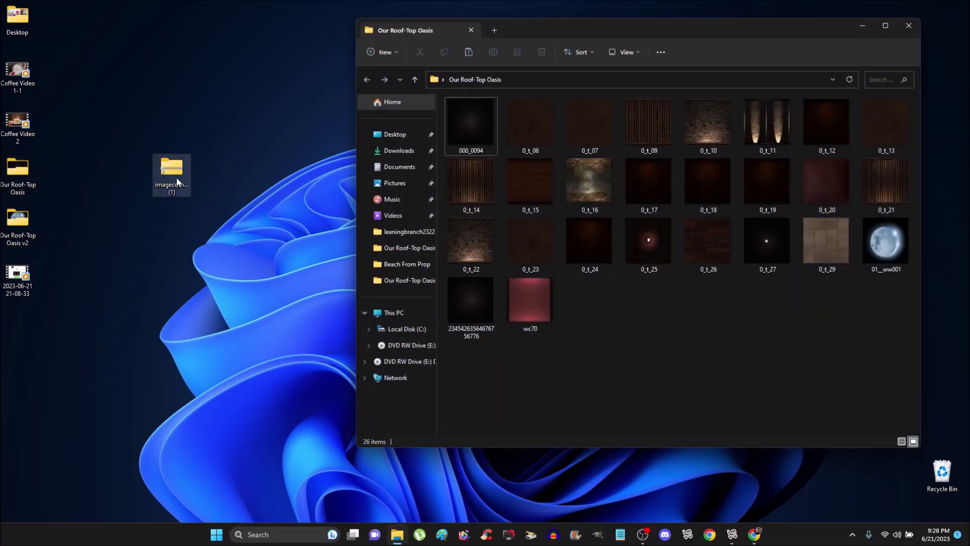
{"action": "right_click", "coordinate": [159, 271]}
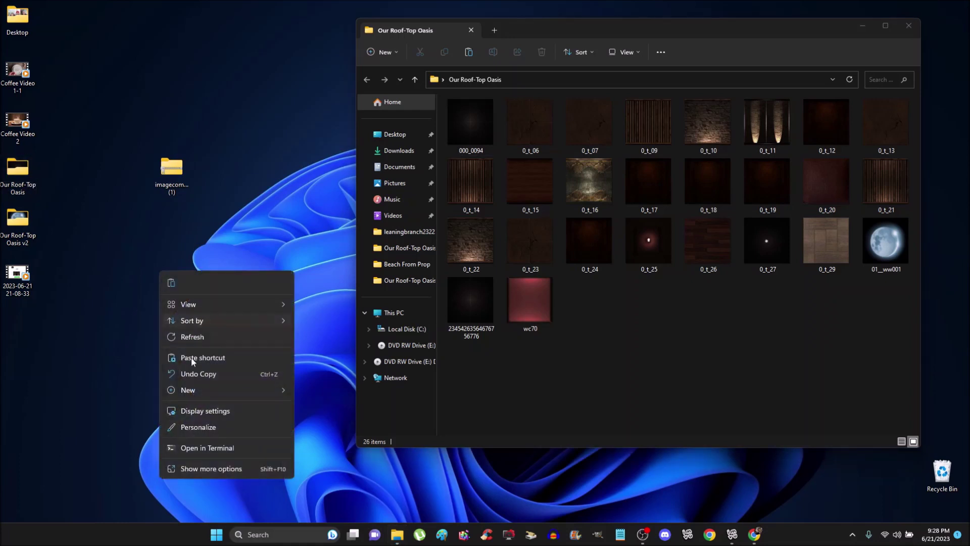
{"action": "mouse_move", "coordinate": [270, 392]}
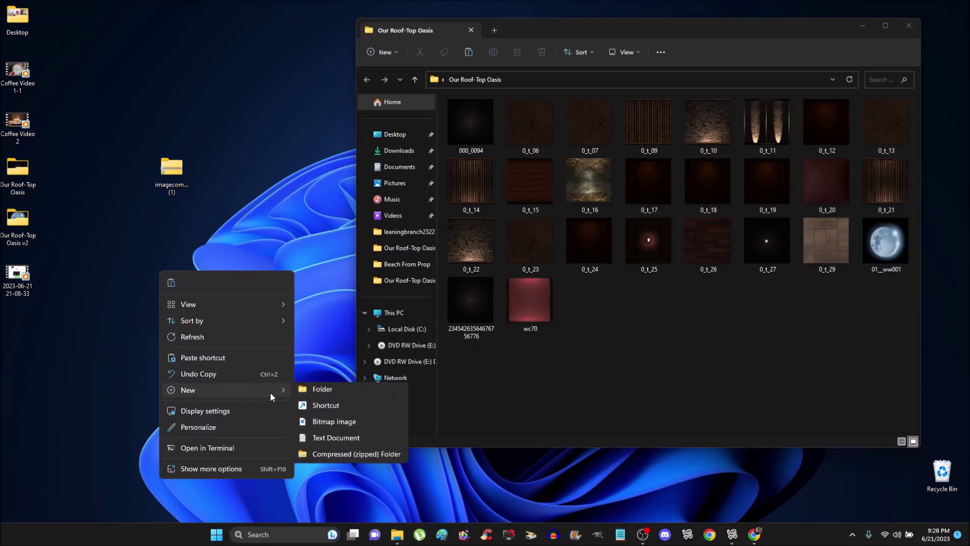
{"action": "left_click", "coordinate": [319, 394]}
{"action": "type", "text": "v2"}
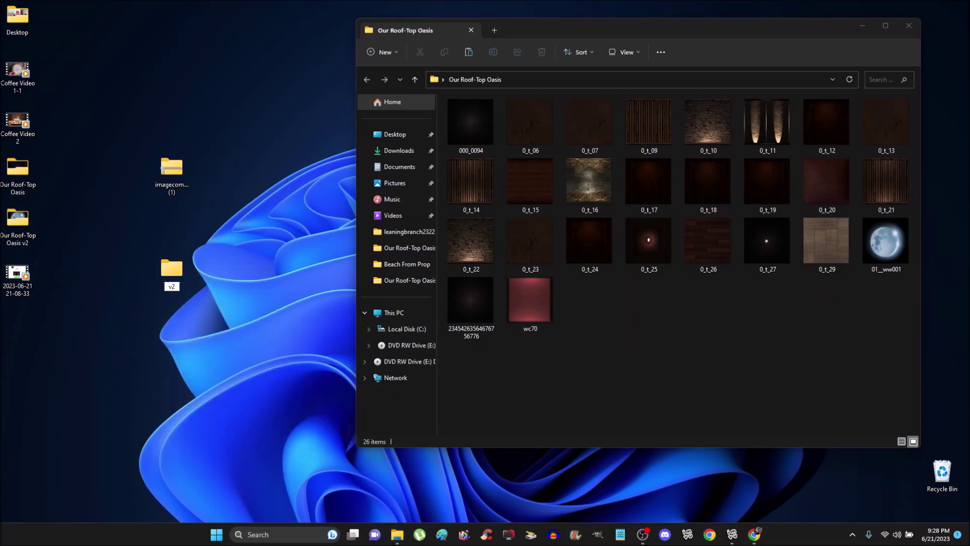
{"action": "key", "text": "Return"}
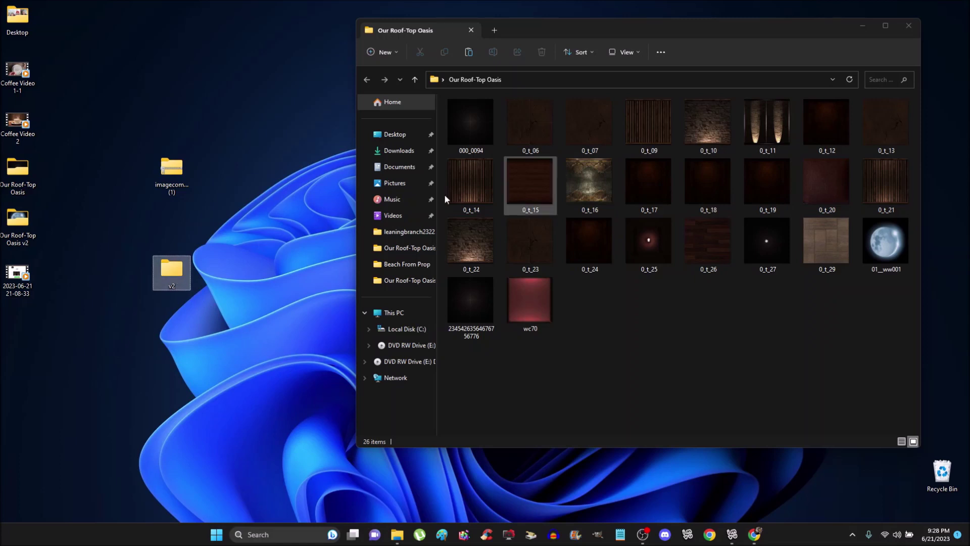
{"action": "double_click", "coordinate": [156, 180]}
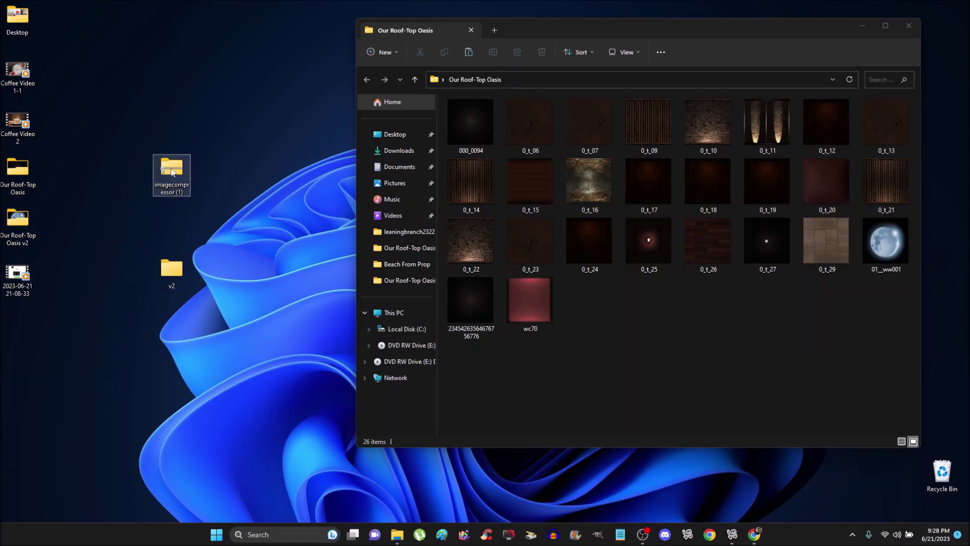
Copy the three compressed JPGs from the zip onto the desktop
{"action": "left_click", "coordinate": [483, 161]}
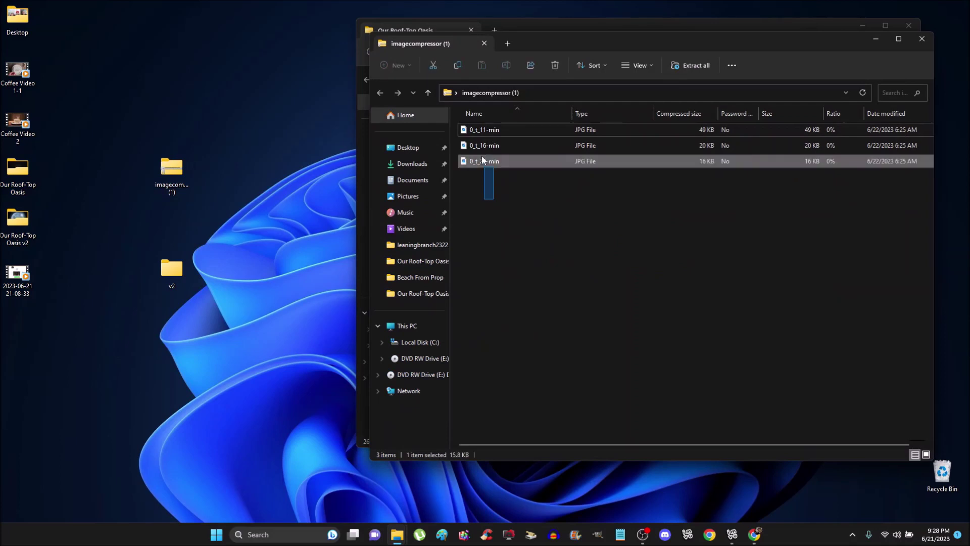
{"action": "left_click", "coordinate": [481, 132], "text": "shift"}
{"action": "left_click_drag", "start_coordinate": [301, 241], "coordinate": [182, 286]}
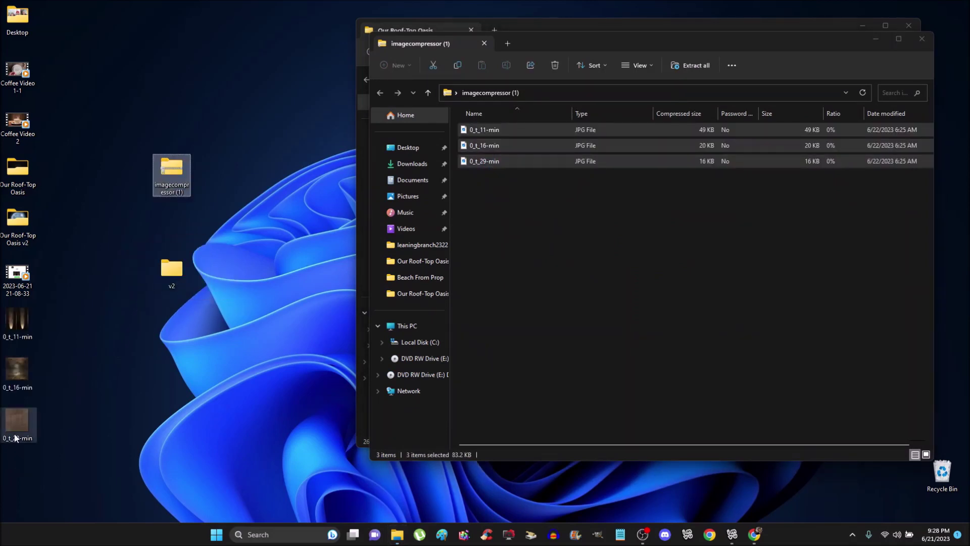
Move 0_t_11-min, 0_t_16-min and 0_t_29-min into v2, close the zip, and open v2
{"action": "left_click_drag", "start_coordinate": [10, 377], "coordinate": [50, 369]}
{"action": "left_click_drag", "start_coordinate": [148, 289], "coordinate": [162, 270]}
{"action": "left_click_drag", "start_coordinate": [16, 322], "coordinate": [162, 274]}
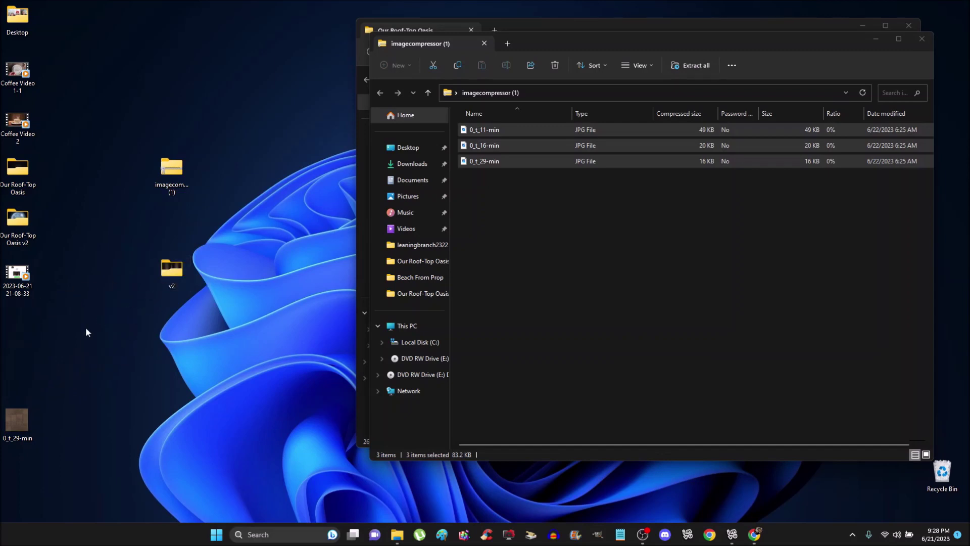
{"action": "left_click_drag", "start_coordinate": [130, 334], "coordinate": [177, 265]}
{"action": "left_click", "coordinate": [922, 39]}
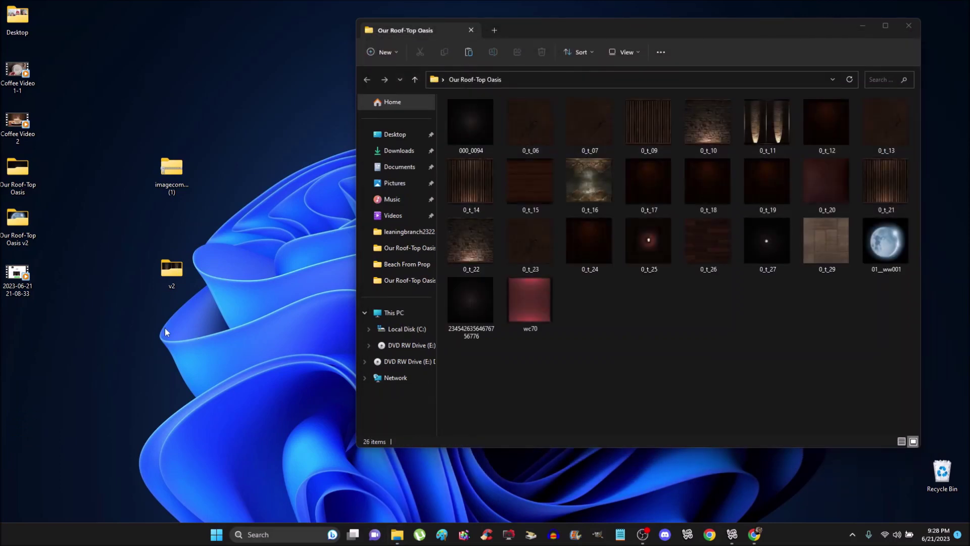
{"action": "double_click", "coordinate": [183, 272]}
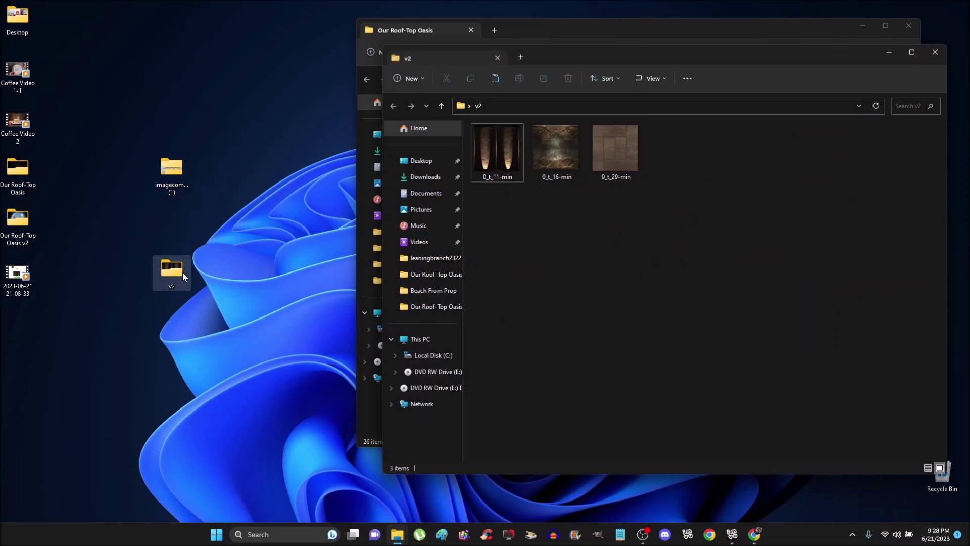